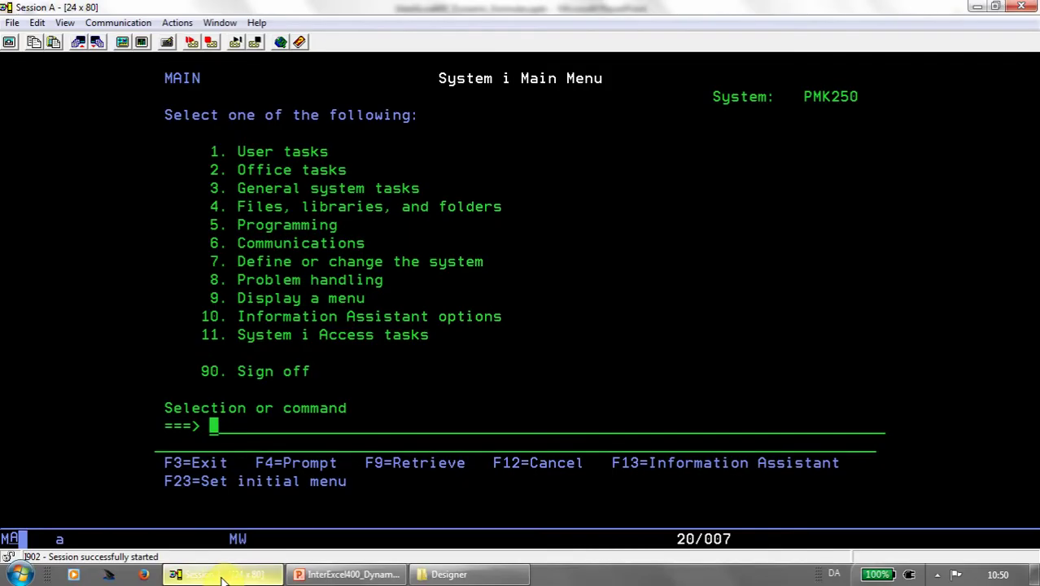
# Run apf3812/apfmenu, choose Service functions (12), and enter option 70 to install Designer
pyautogui.write('apf')
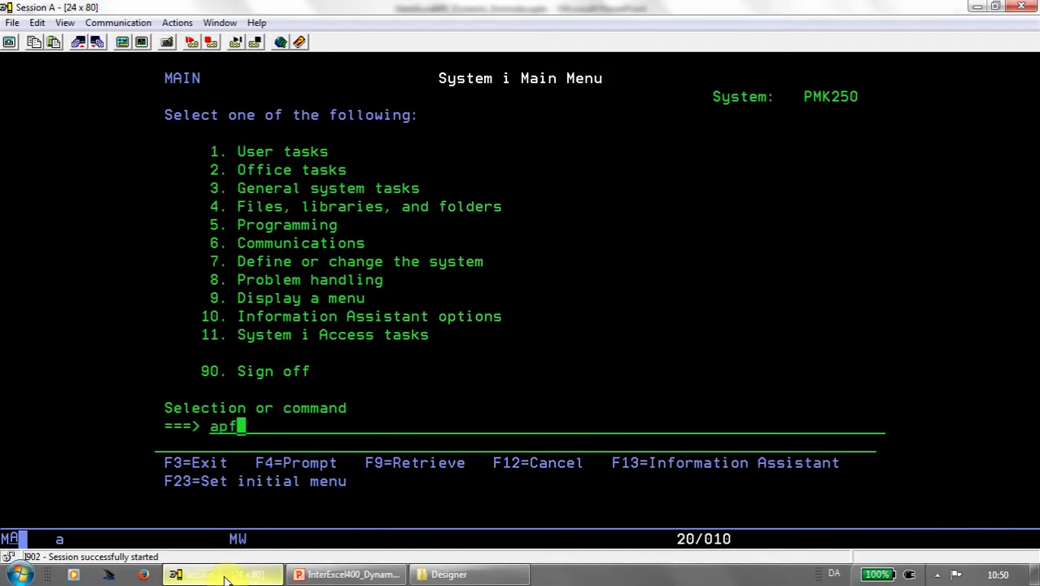
pyautogui.write('3812/a')
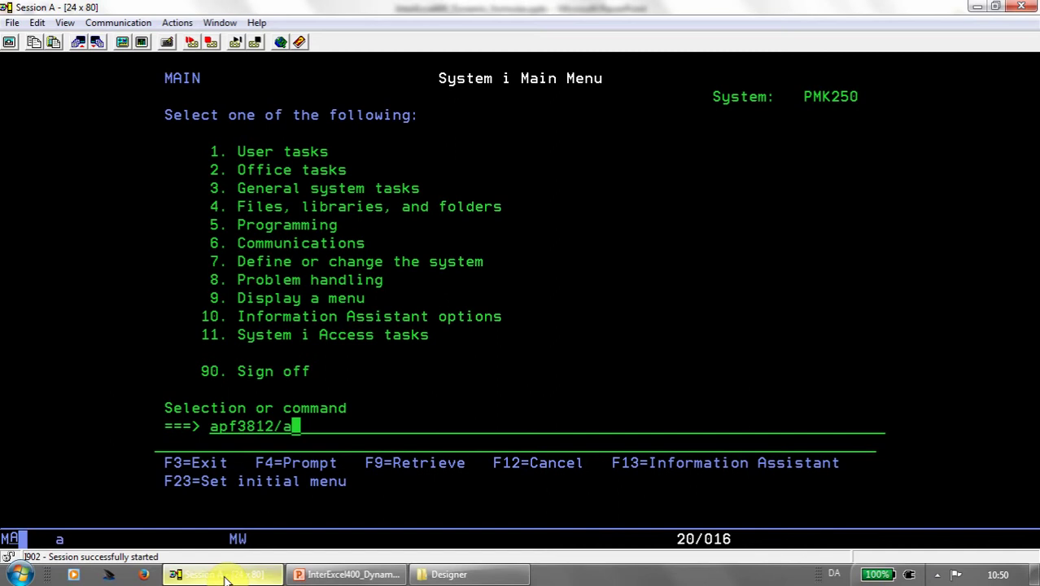
pyautogui.write('pf.ma')
pyautogui.press('BackSpace')
pyautogui.press('BackSpace')
pyautogui.press('BackSpace')
pyautogui.write('menu')
pyautogui.press('Return')
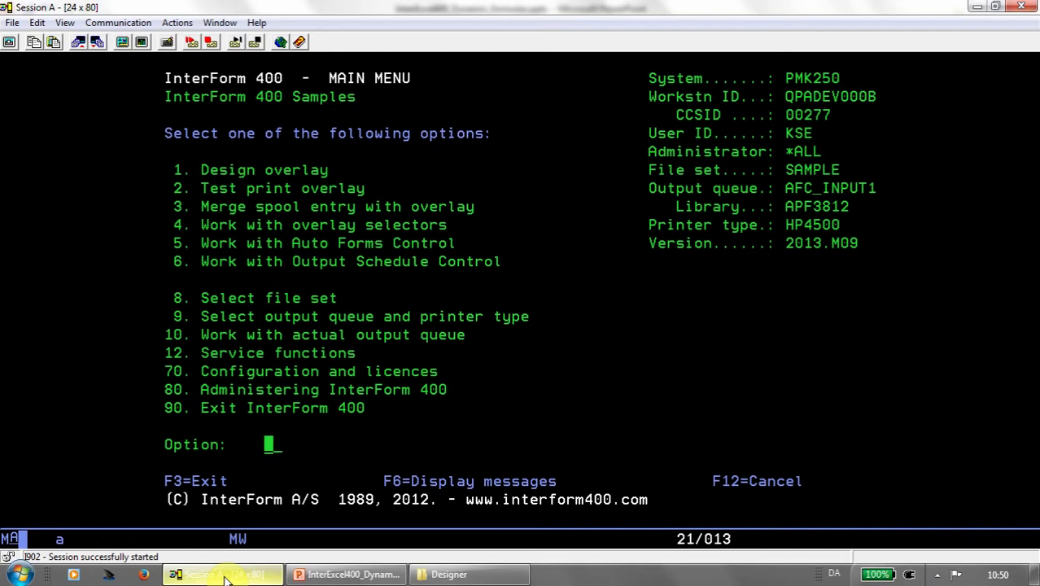
pyautogui.write('12')
pyautogui.press('Return')
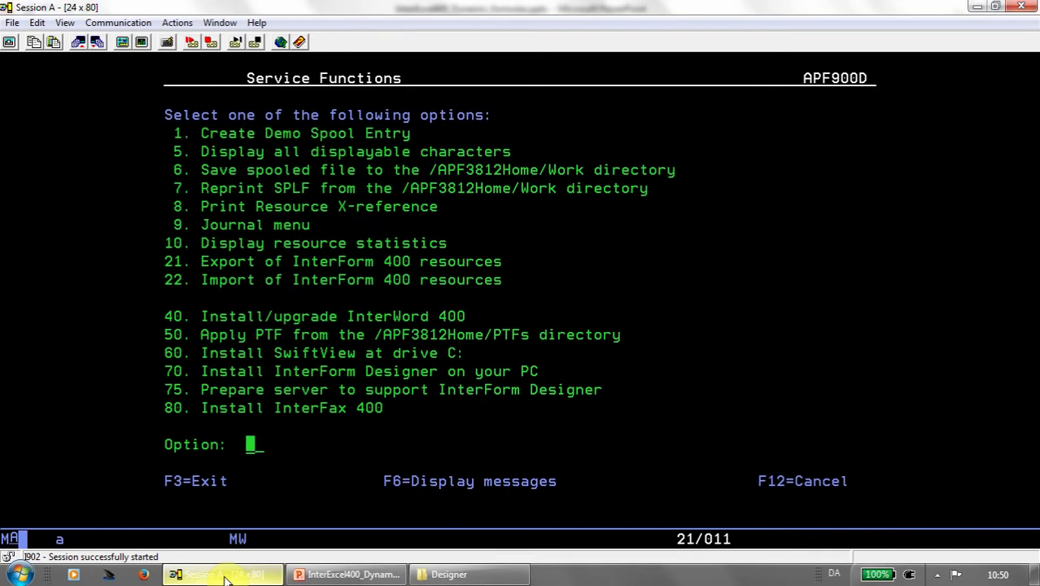
pyautogui.write('70')
# On the Install InterForm Designer screen, choose option 1 to launch the setup program
pyautogui.press('Return')
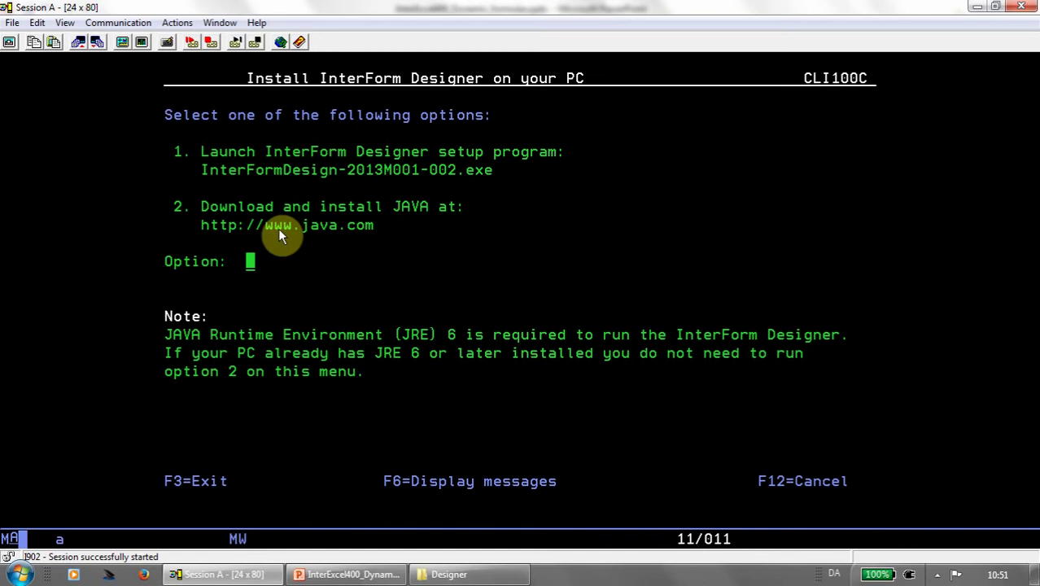
pyautogui.write('1')
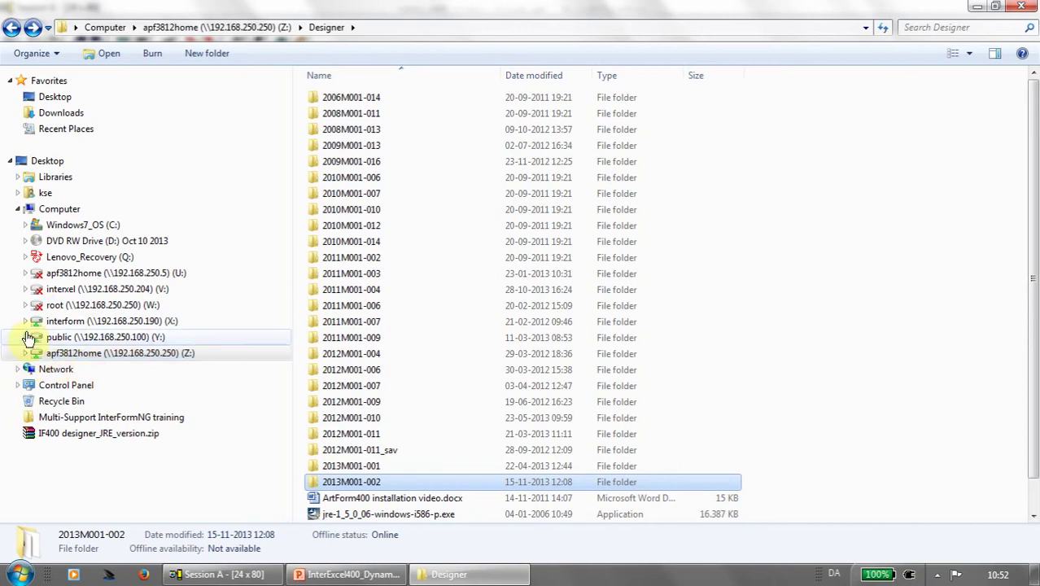
# Open Z:\Designer\2013M001-002 and select the InterFormDesign-2013M001-002.exe installer
pyautogui.click(25, 354)
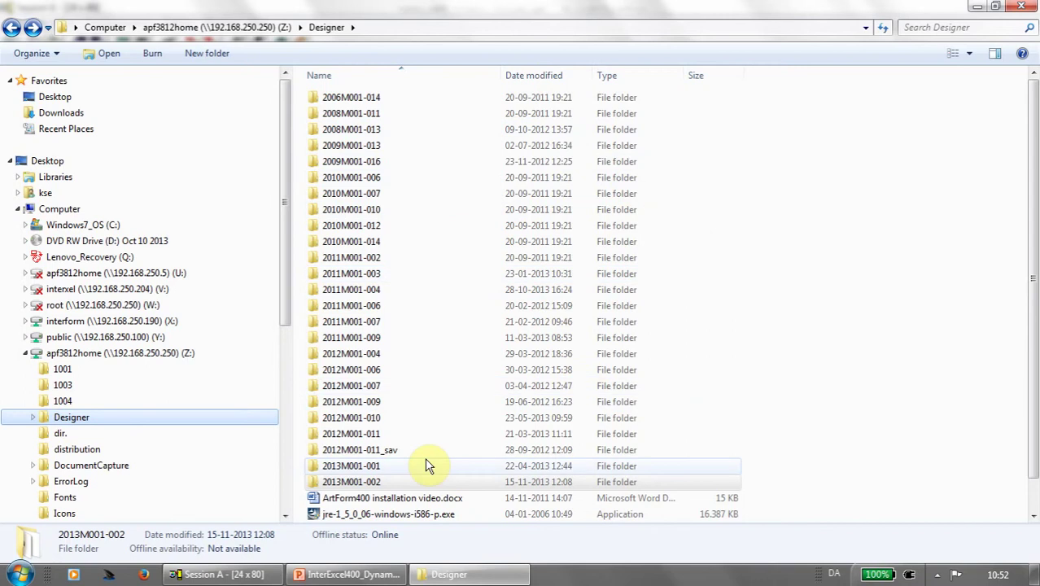
pyautogui.doubleClick(376, 484)
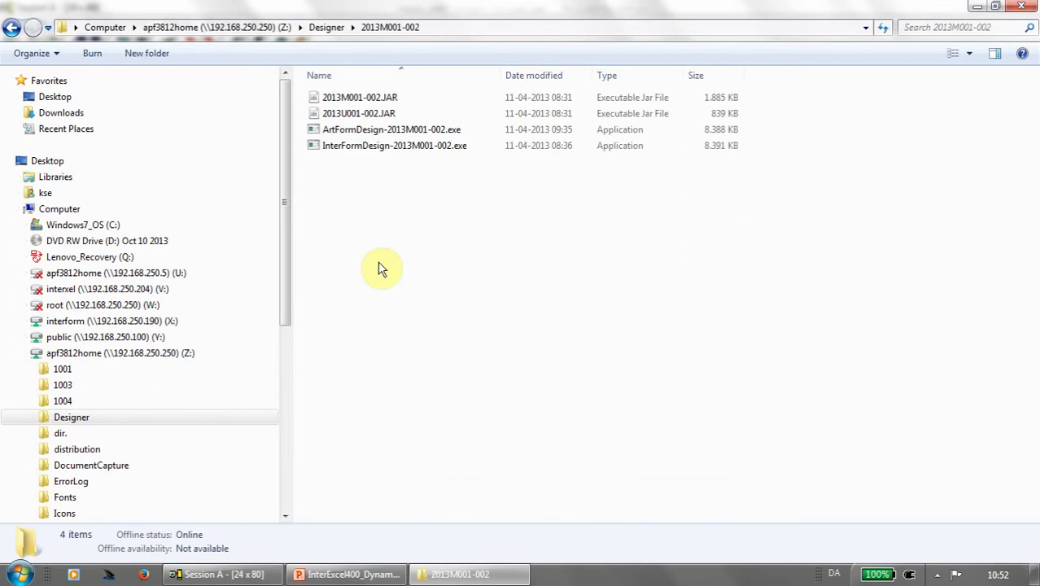
pyautogui.click(400, 154)
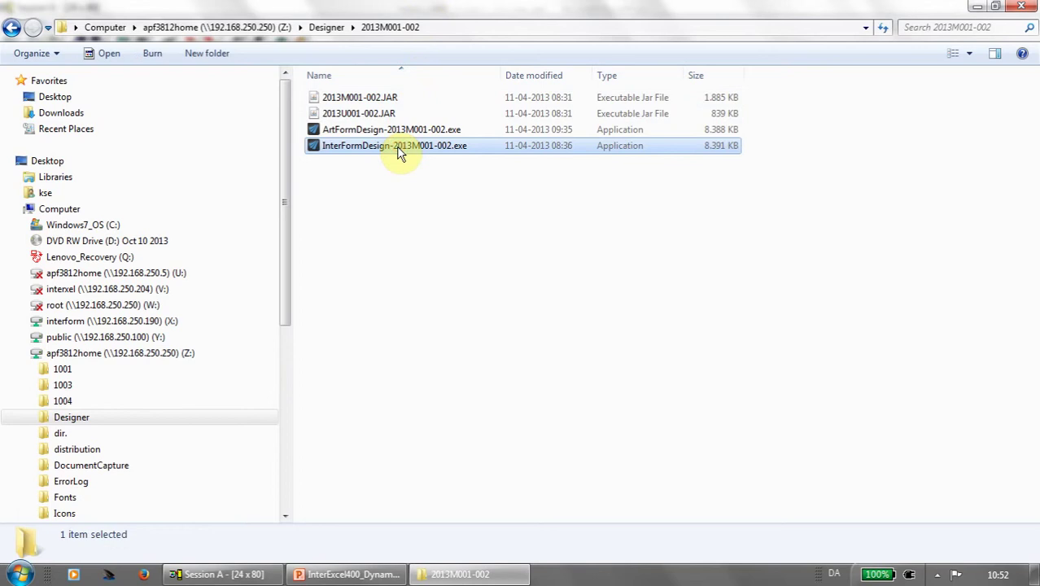
pyautogui.doubleClick(399, 153)
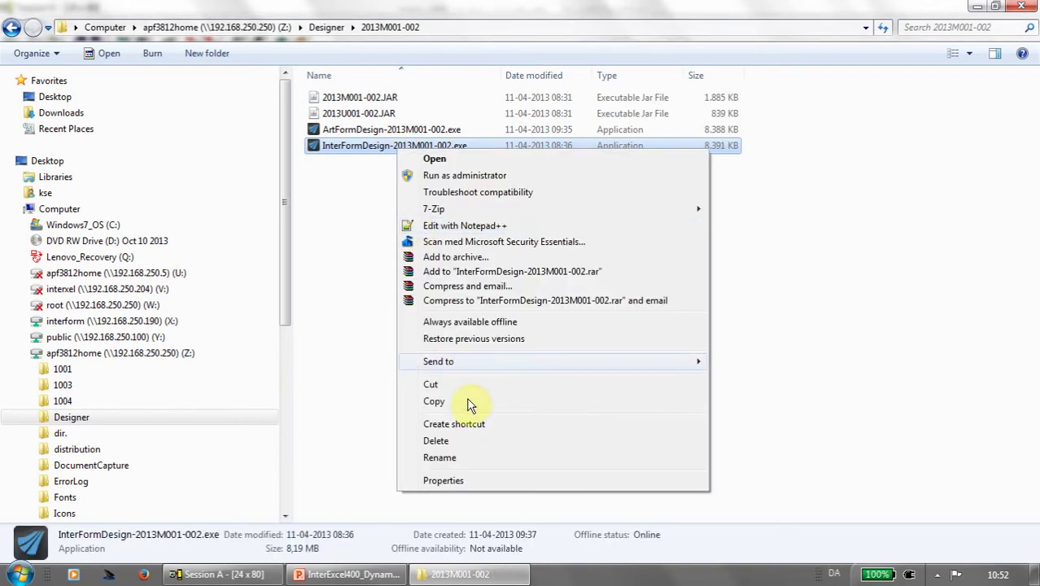
# Copy the installer and paste it into the C:\Temp folder
pyautogui.click(468, 403)
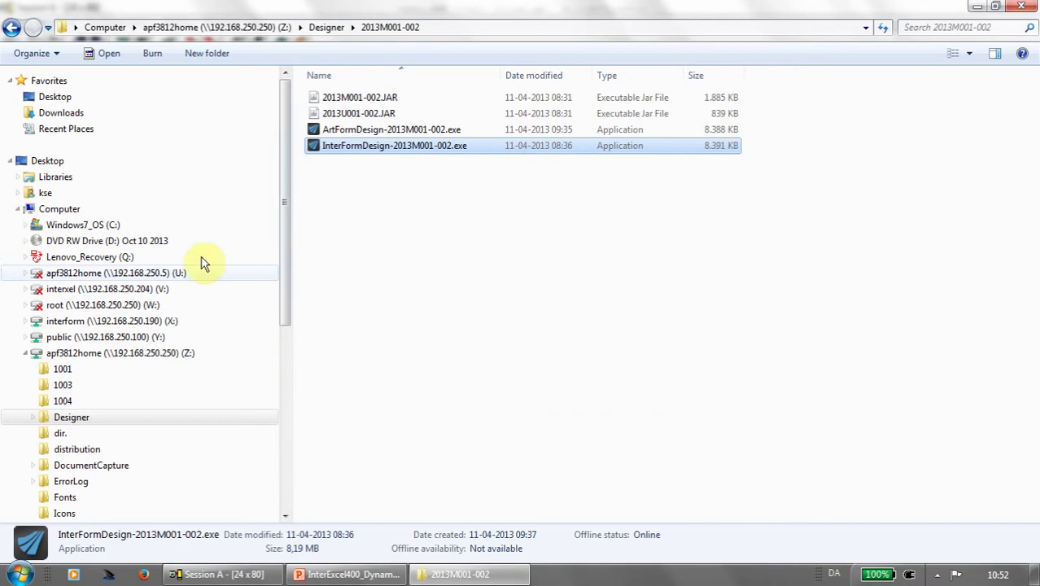
pyautogui.click(25, 225)
pyautogui.scroll(-7, 77, 255)
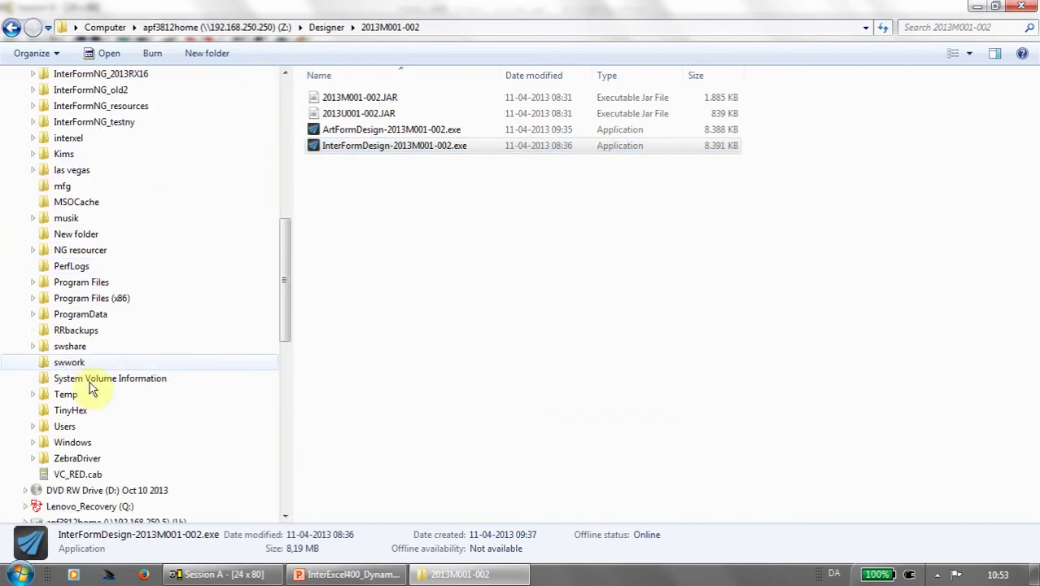
pyautogui.click(80, 396)
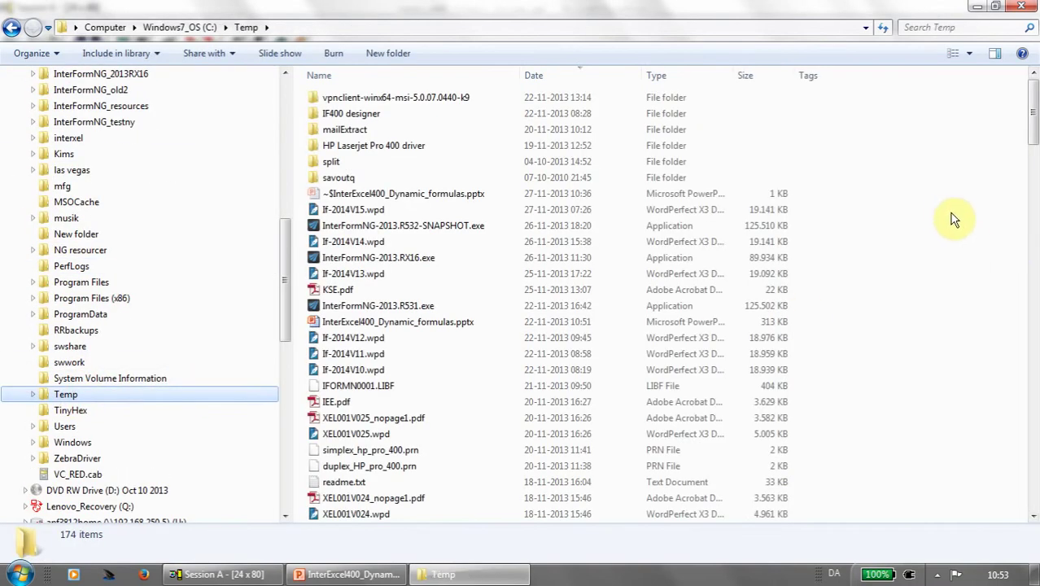
pyautogui.rightClick(938, 210)
pyautogui.click(938, 330)
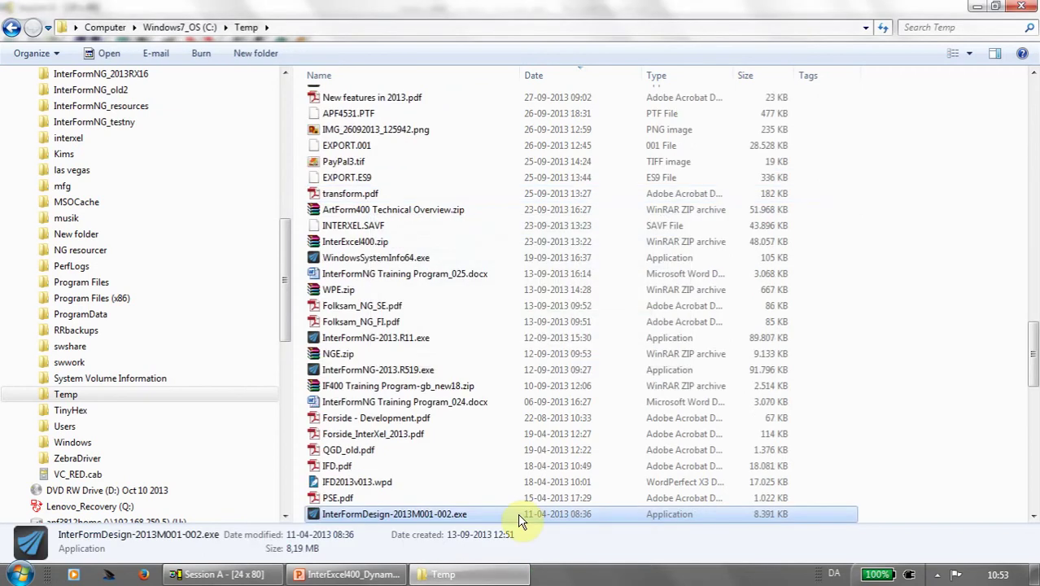
pyautogui.moveTo(520, 521)
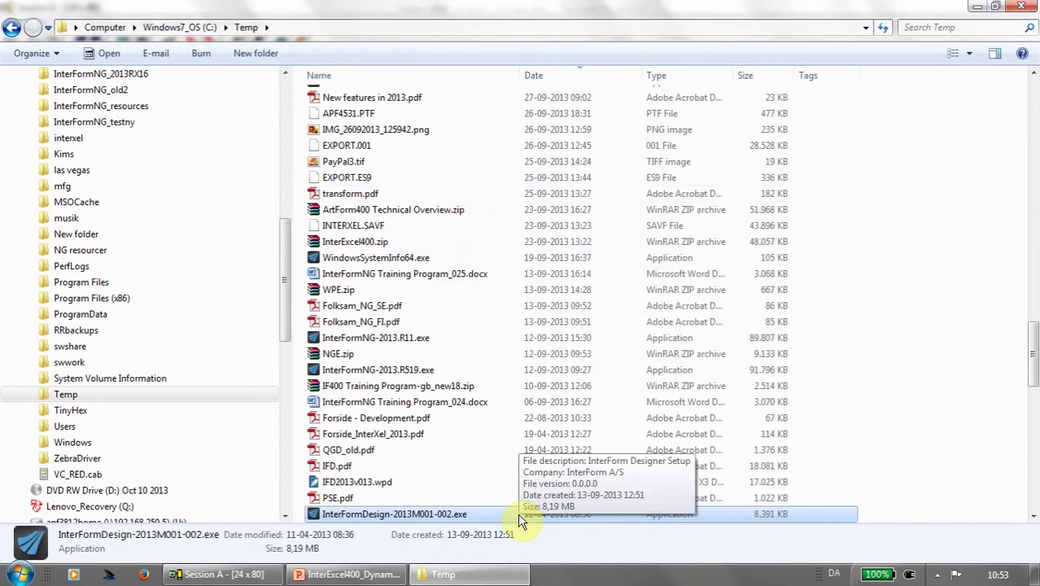
# Launch the copied installer and keep English as the setup language
pyautogui.doubleClick(465, 517)
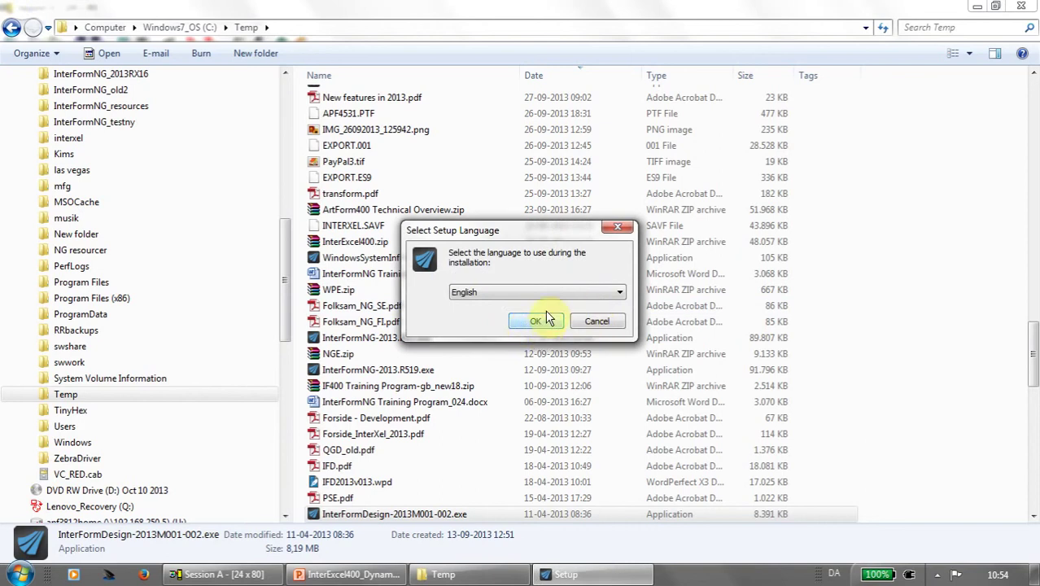
pyautogui.click(619, 293)
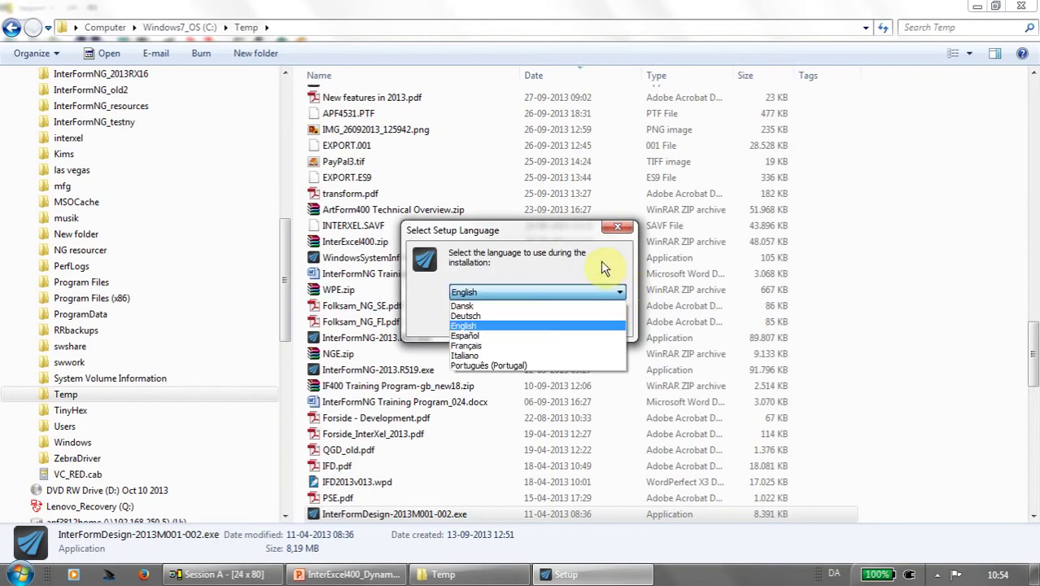
pyautogui.click(604, 265)
pyautogui.click(536, 326)
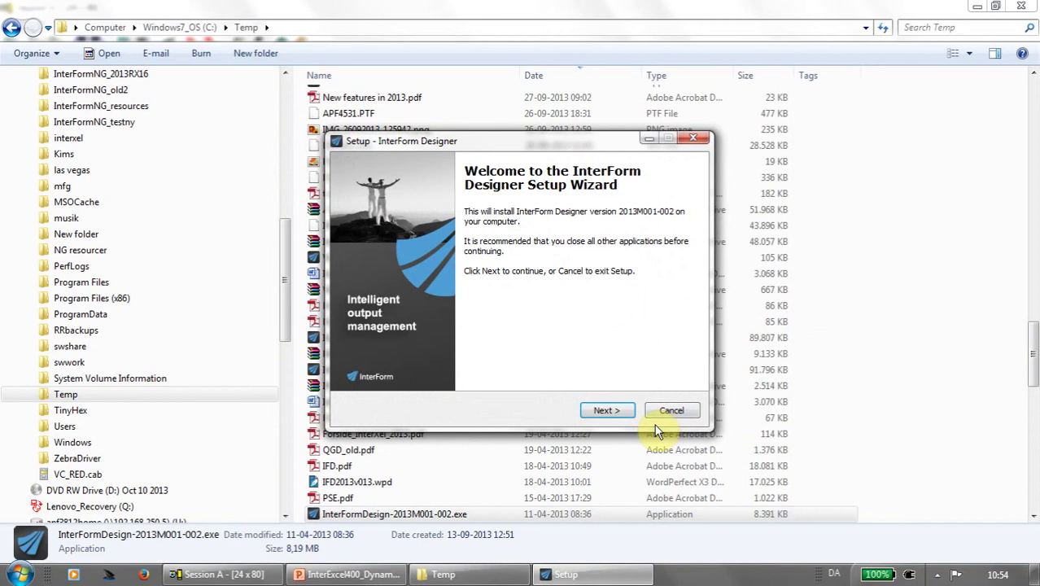
# Accept the licence, keep the default folders and desktop icon, install, and finish
pyautogui.click(615, 414)
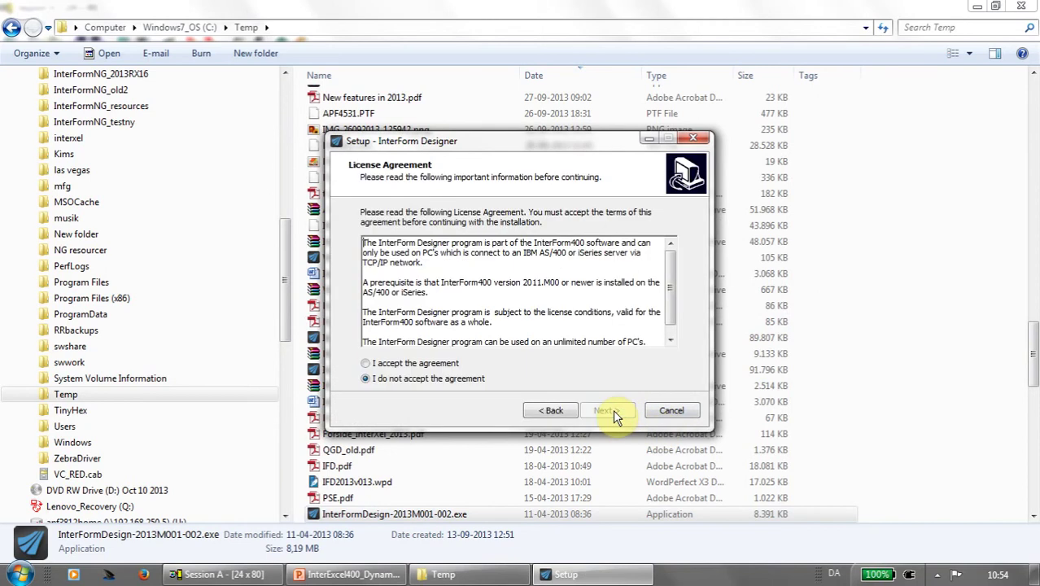
pyautogui.click(383, 364)
pyautogui.click(607, 411)
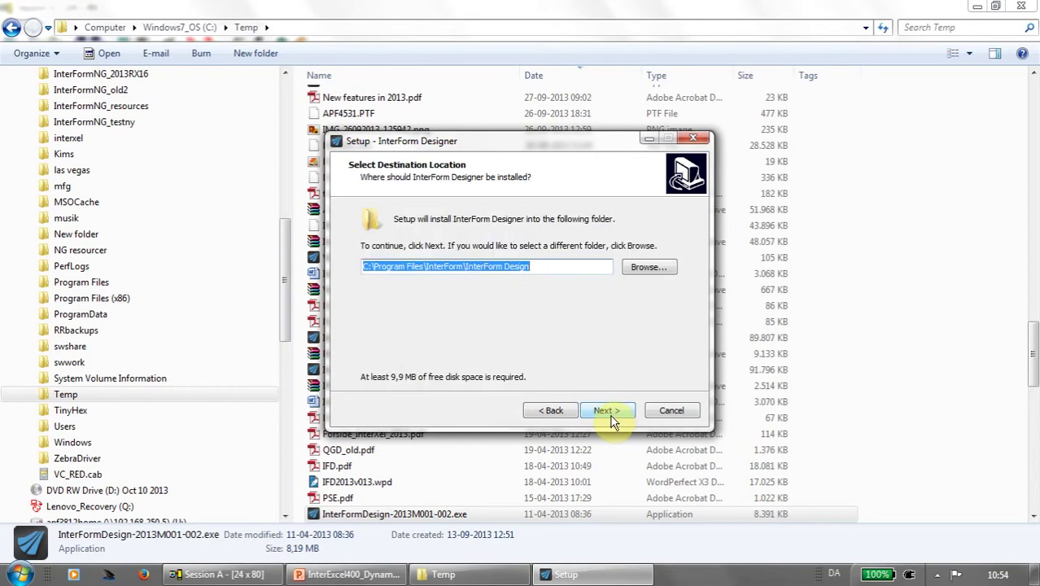
pyautogui.click(606, 411)
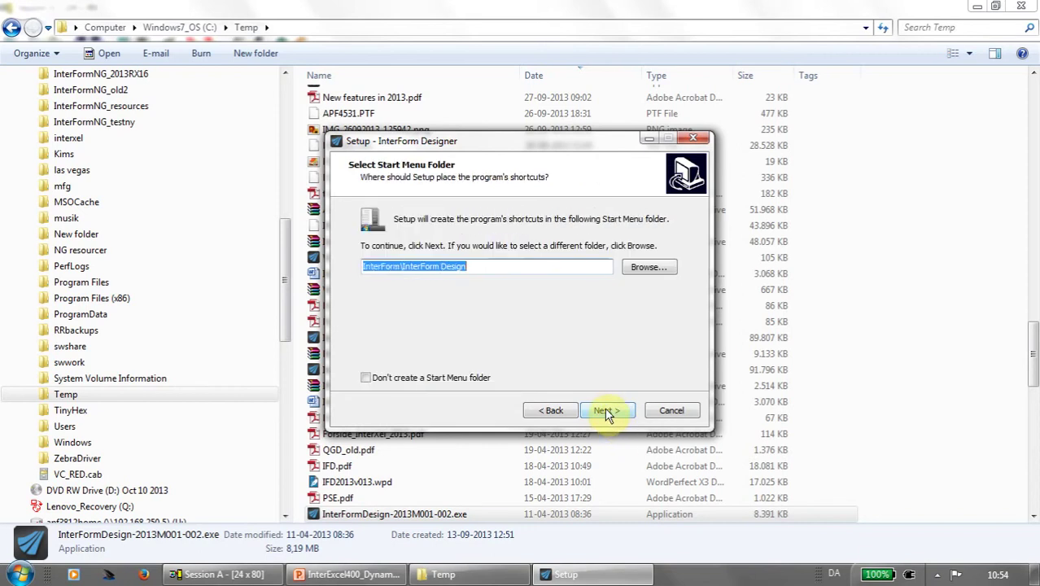
pyautogui.click(607, 412)
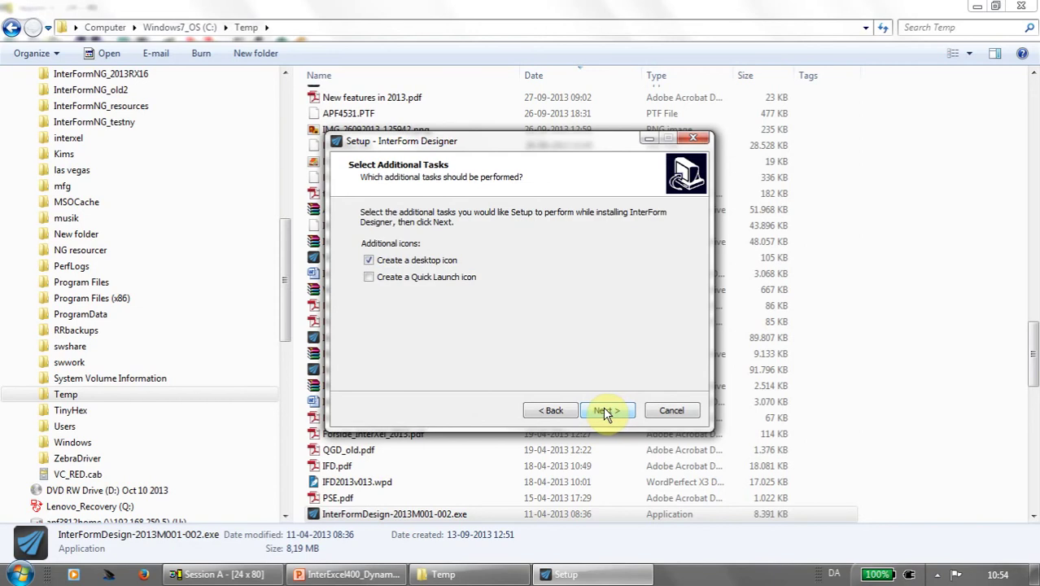
pyautogui.click(606, 412)
pyautogui.click(606, 412)
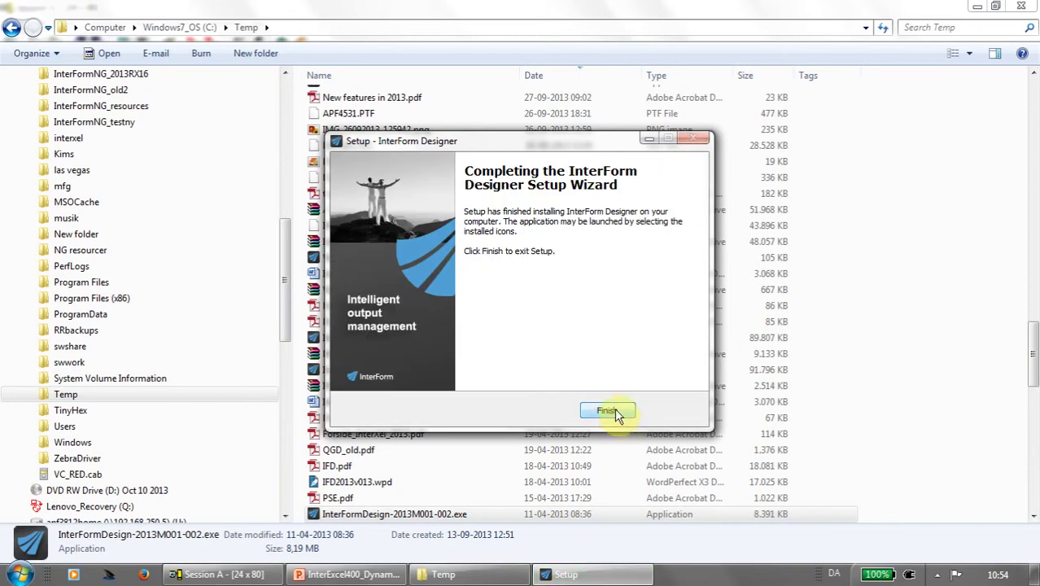
pyautogui.click(615, 413)
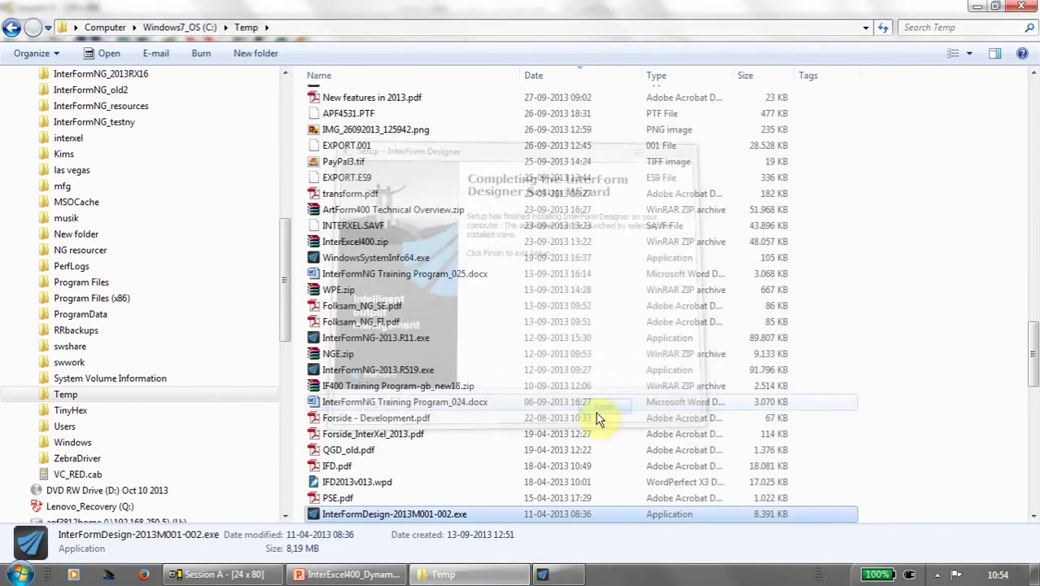
# Start InterForm Design from the Start menu's program list
pyautogui.click(22, 576)
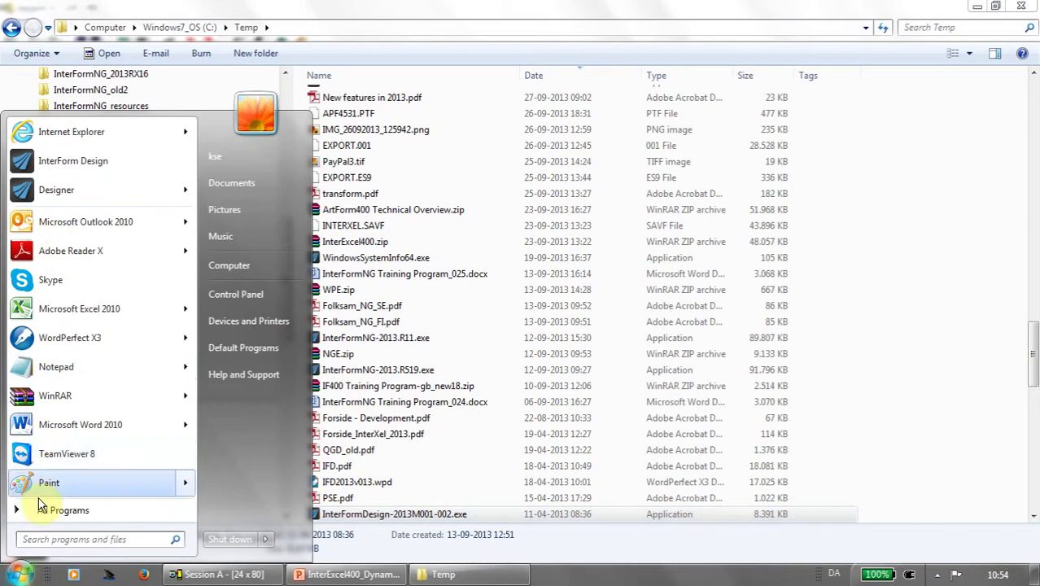
pyautogui.click(82, 167)
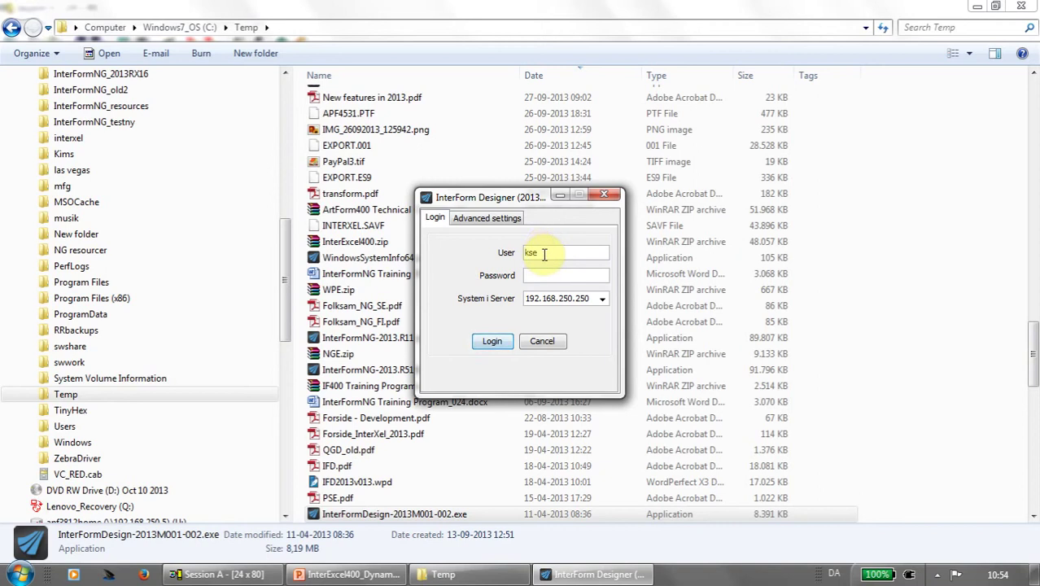
# Enter the account password and log in to server 192.168.250.250
pyautogui.click(538, 276)
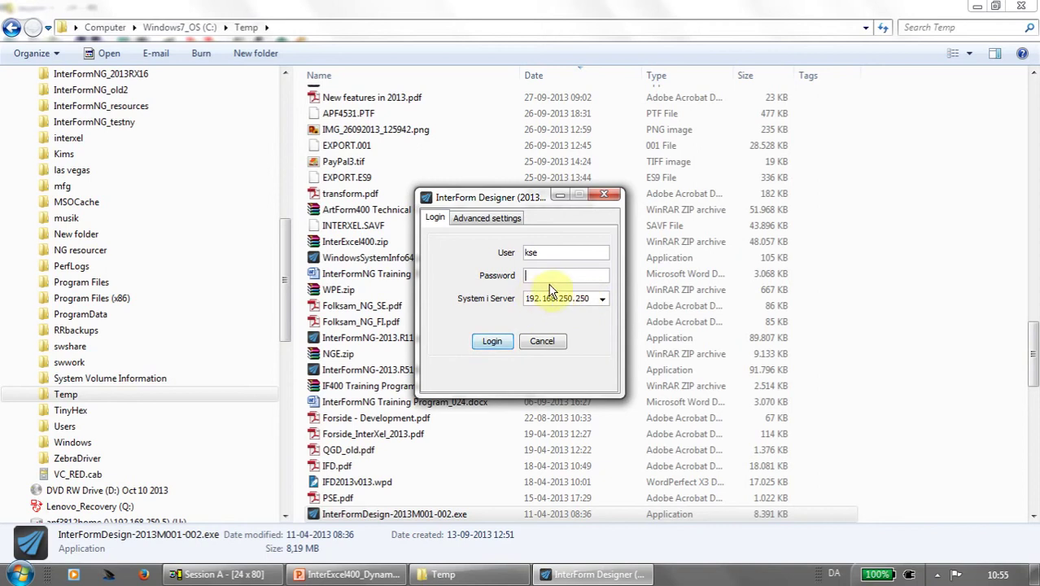
pyautogui.write('**********')
pyautogui.click(493, 341)
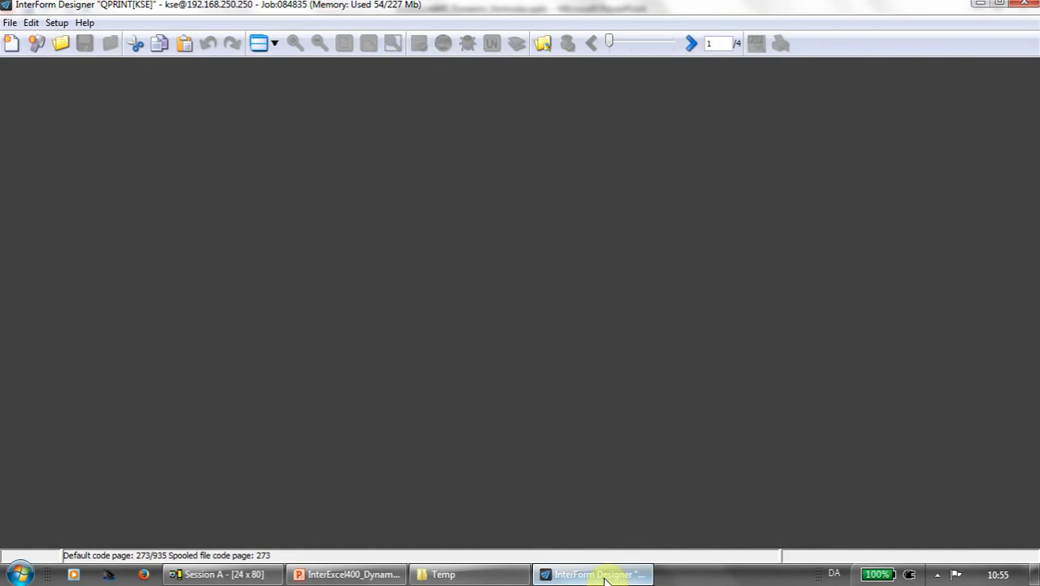
# Maximize the InterForm Designer window
pyautogui.click(998, 7)
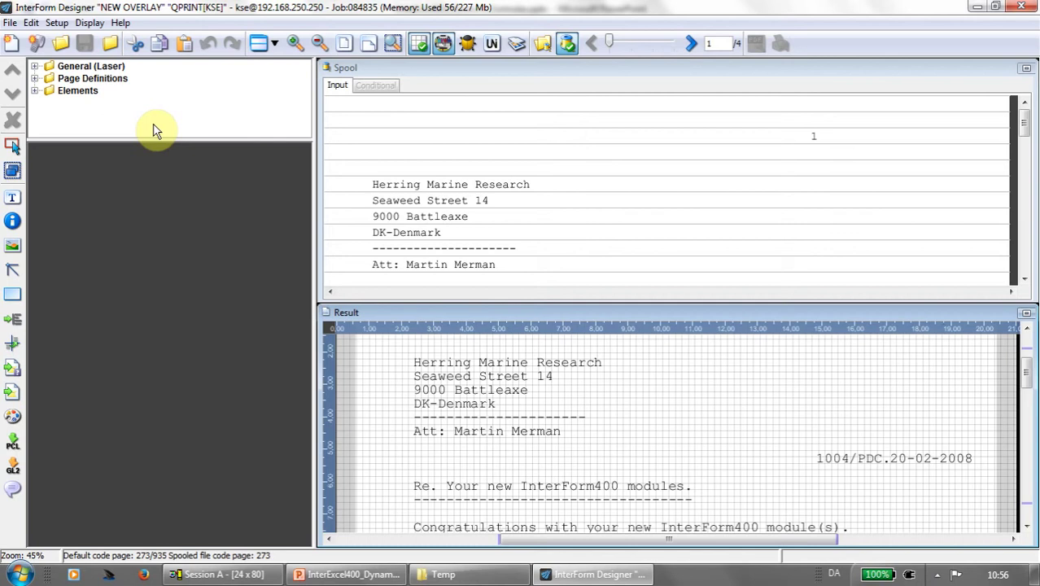
# Choose CM under Setup > Measure as the measurement unit
pyautogui.click(62, 25)
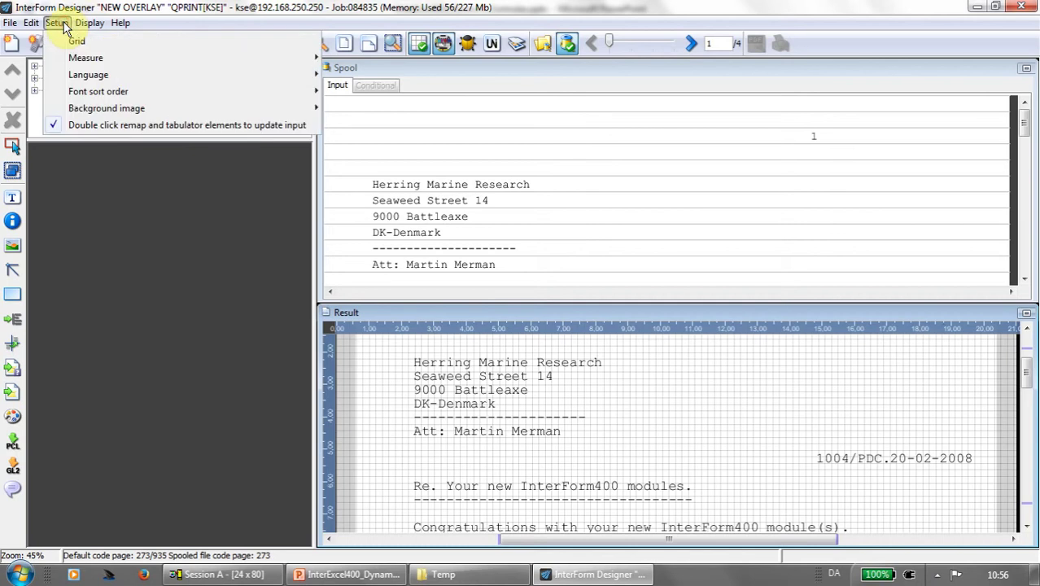
pyautogui.moveTo(77, 59)
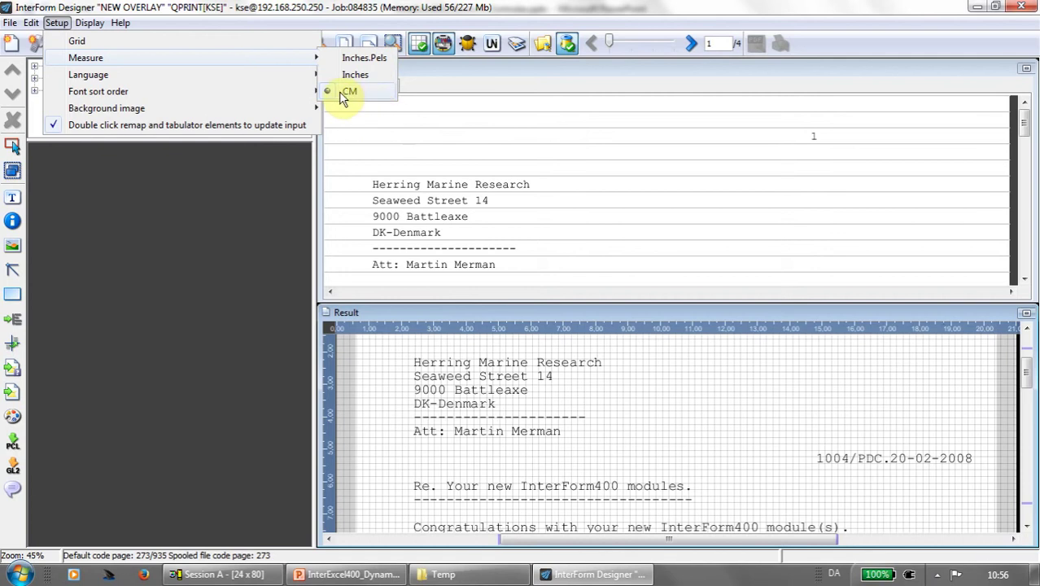
pyautogui.click(25, 259)
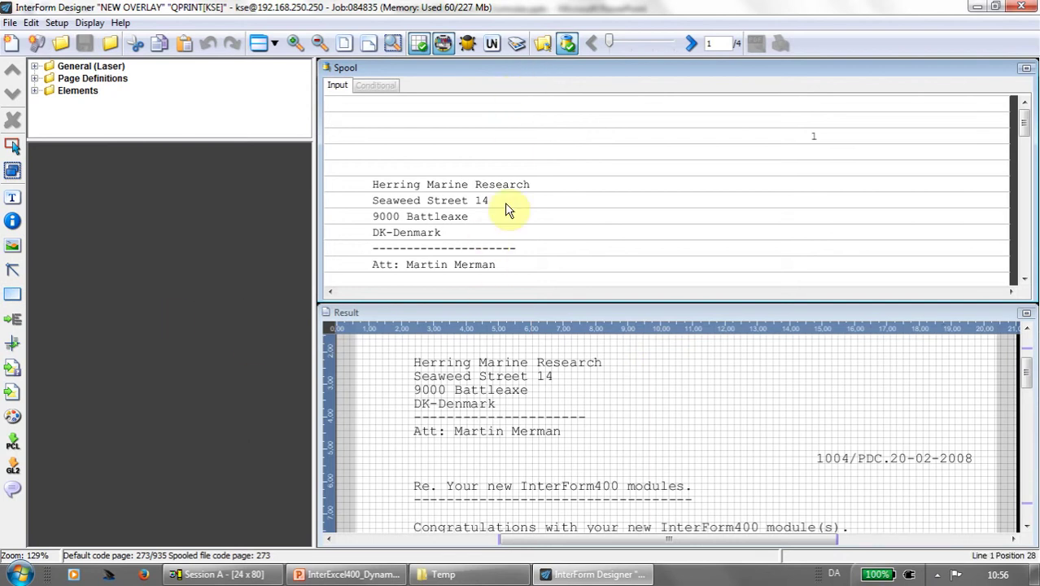
# Enlarge the Result pane and draw a frame beside the address, spanning 1,61/8,45 to 4,42/14,28 cm
pyautogui.click(1028, 313)
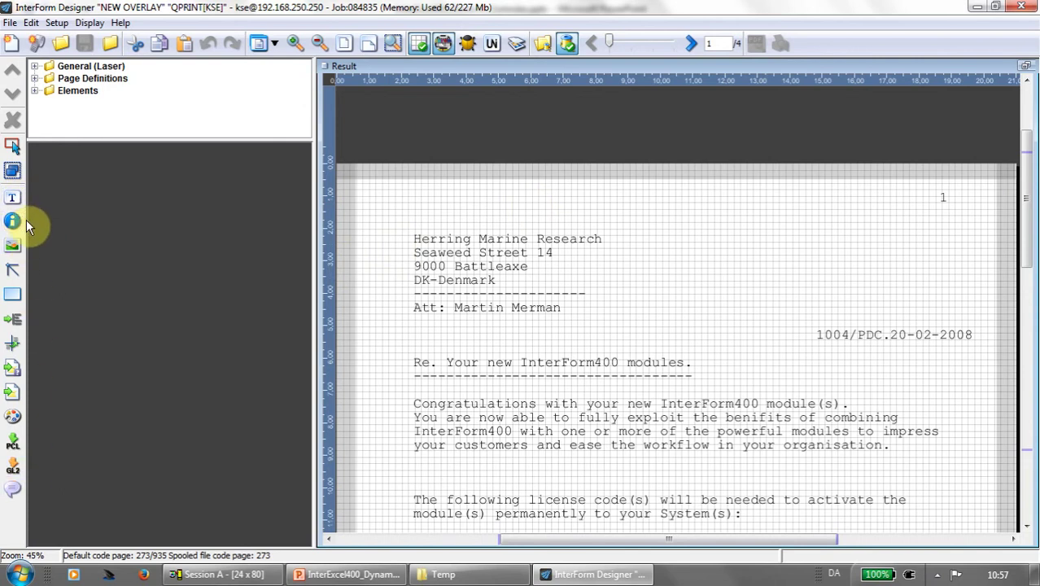
pyautogui.click(12, 298)
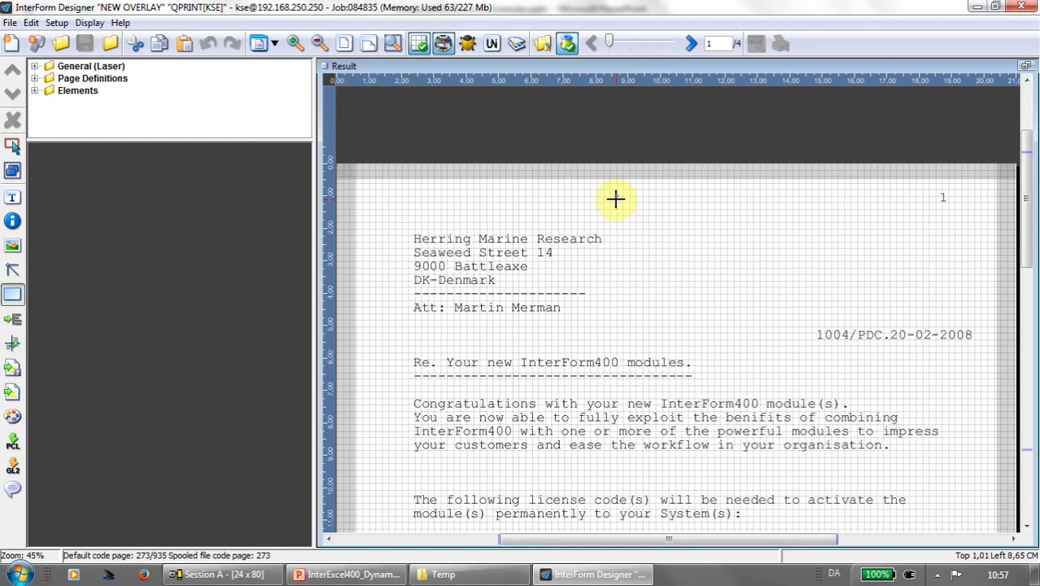
pyautogui.moveTo(616, 199)
pyautogui.mouseDown()
pyautogui.moveTo(627, 267)
pyautogui.moveTo(805, 287)
pyautogui.mouseUp()
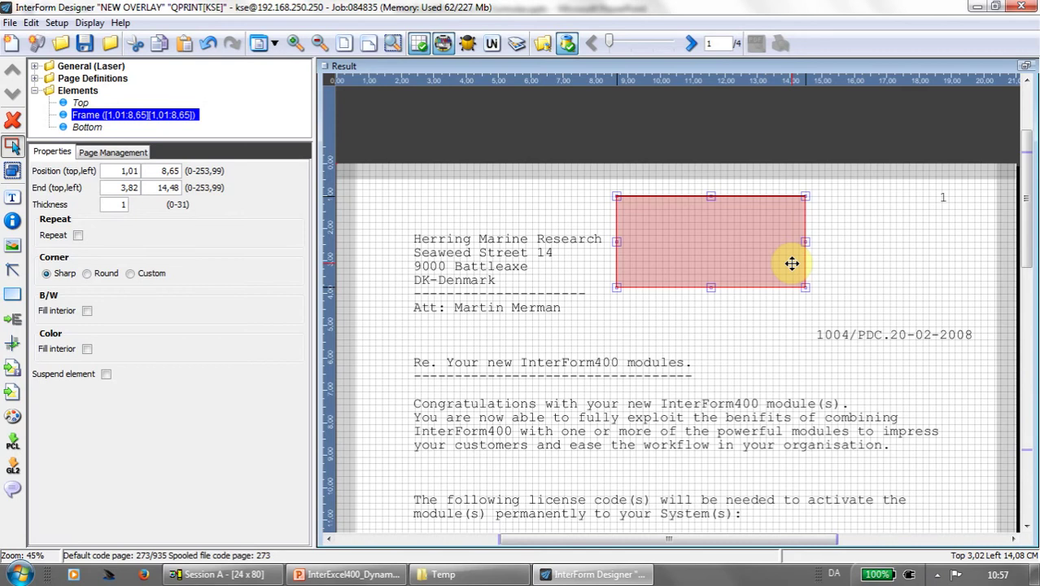
pyautogui.moveTo(737, 245); pyautogui.dragTo(710, 266)
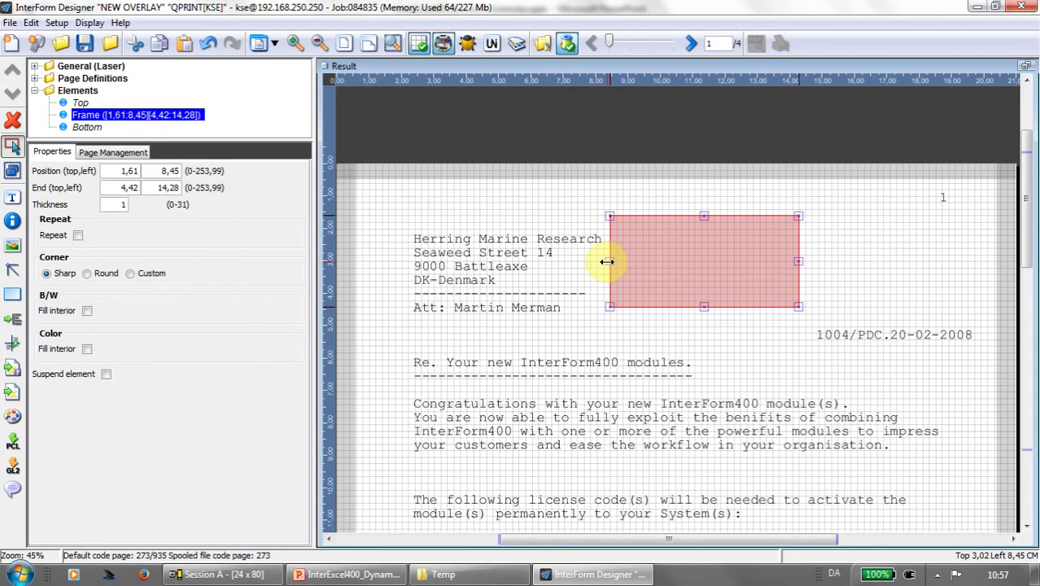
# Hide the page grid and nudge the frame up to span 1,34/8,45 to 4,16/14,28 cm
pyautogui.click(57, 23)
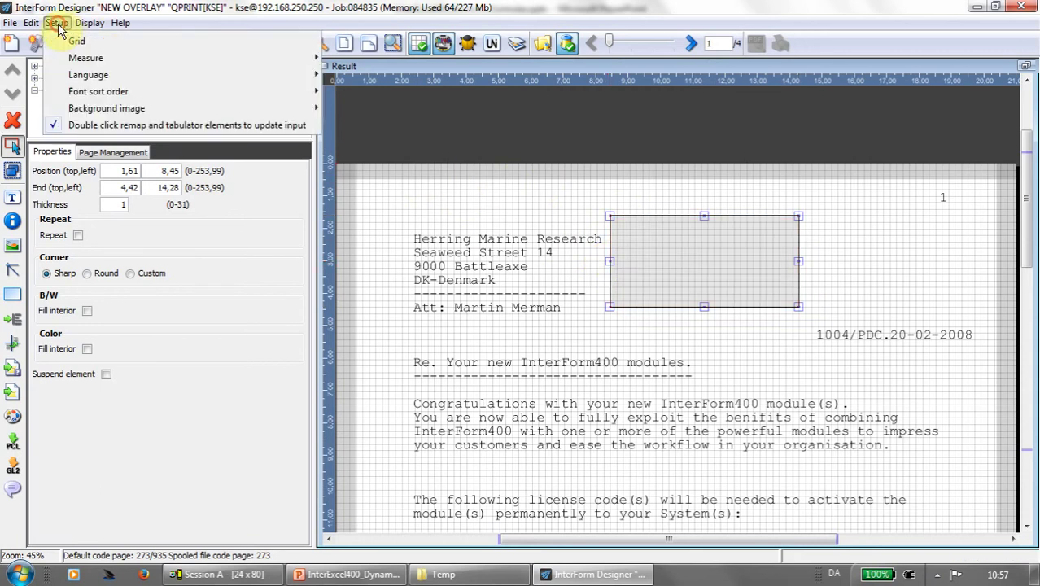
pyautogui.click(75, 40)
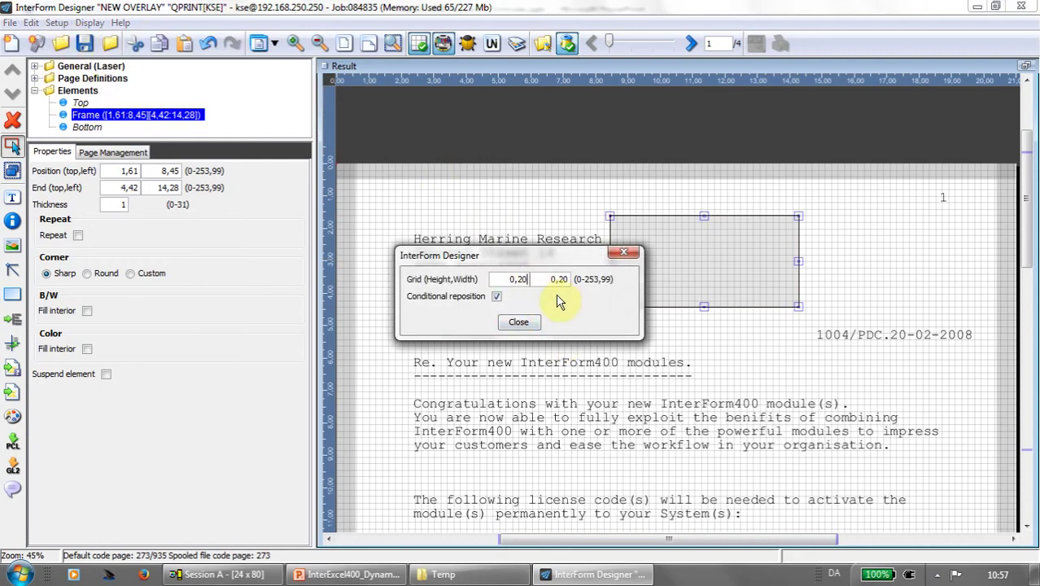
pyautogui.click(519, 322)
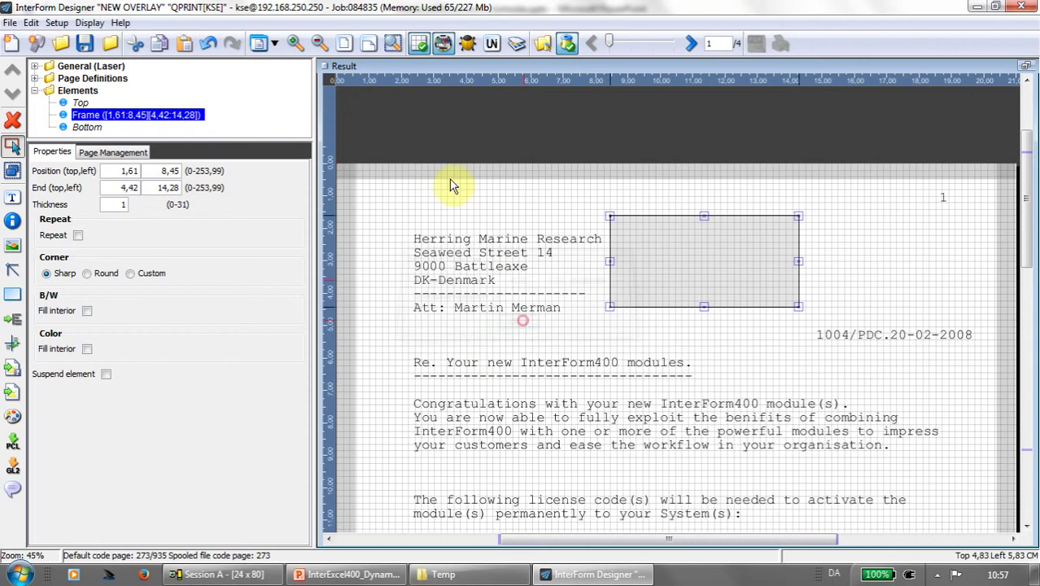
pyautogui.click(419, 44)
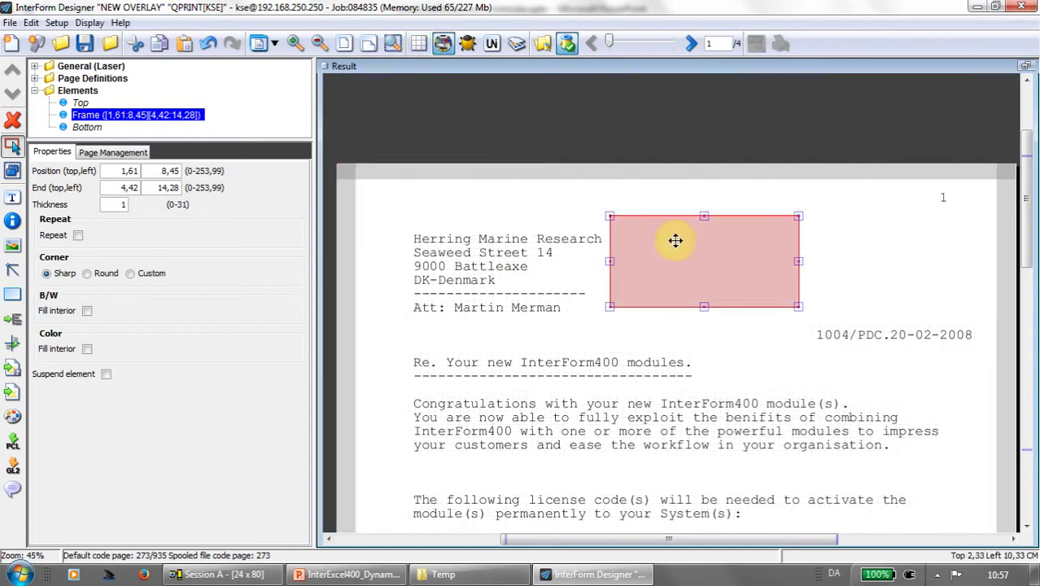
pyautogui.moveTo(687, 258)
pyautogui.mouseDown()
pyautogui.moveTo(580, 263)
pyautogui.moveTo(711, 259)
pyautogui.moveTo(710, 248)
pyautogui.moveTo(689, 258)
pyautogui.moveTo(692, 250)
pyautogui.mouseUp()
pyautogui.click(740, 335)
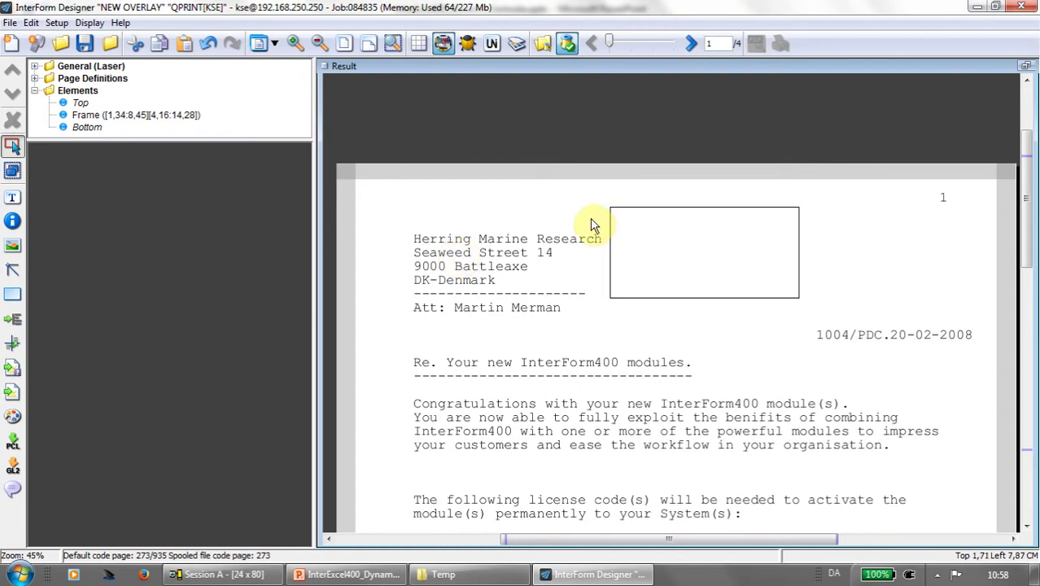
# Load the QPRINT PRTCTL DEMO spooled file from the server beneath the frame
pyautogui.click(544, 47)
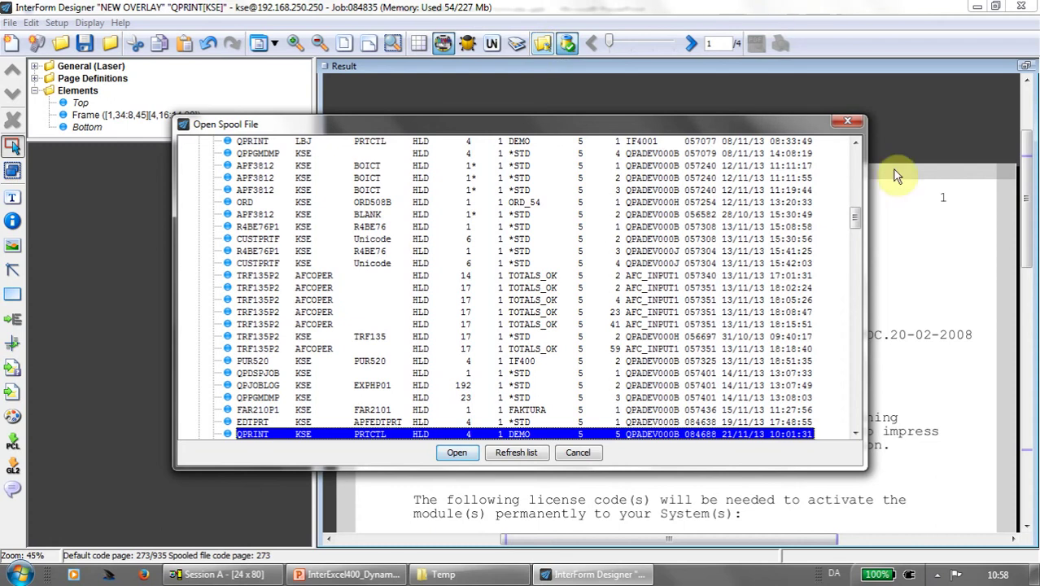
pyautogui.moveTo(856, 218)
pyautogui.mouseDown()
pyautogui.moveTo(857, 160)
pyautogui.moveTo(861, 300)
pyautogui.moveTo(863, 159)
pyautogui.moveTo(872, 157)
pyautogui.moveTo(864, 221)
pyautogui.mouseUp()
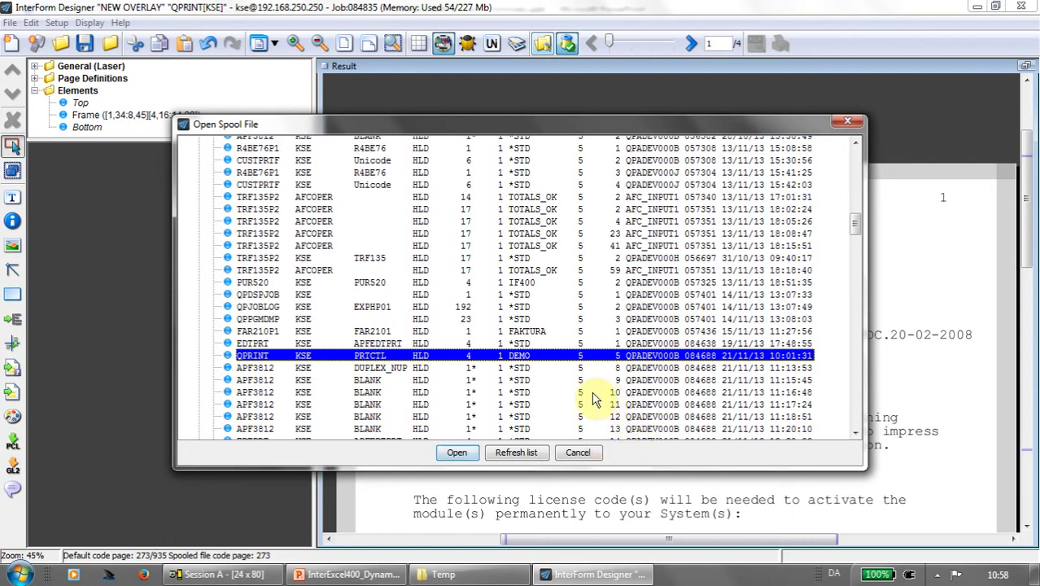
pyautogui.click(457, 453)
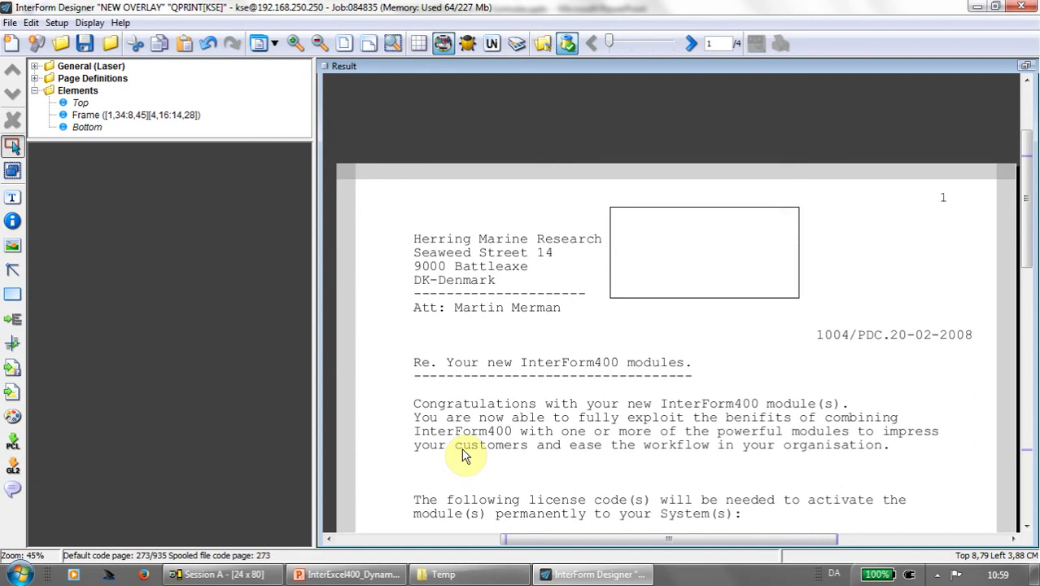
# Discard the unsaved design, relaunch InterForm Designer, review its Advanced cache settings, then close it
pyautogui.click(1023, 7)
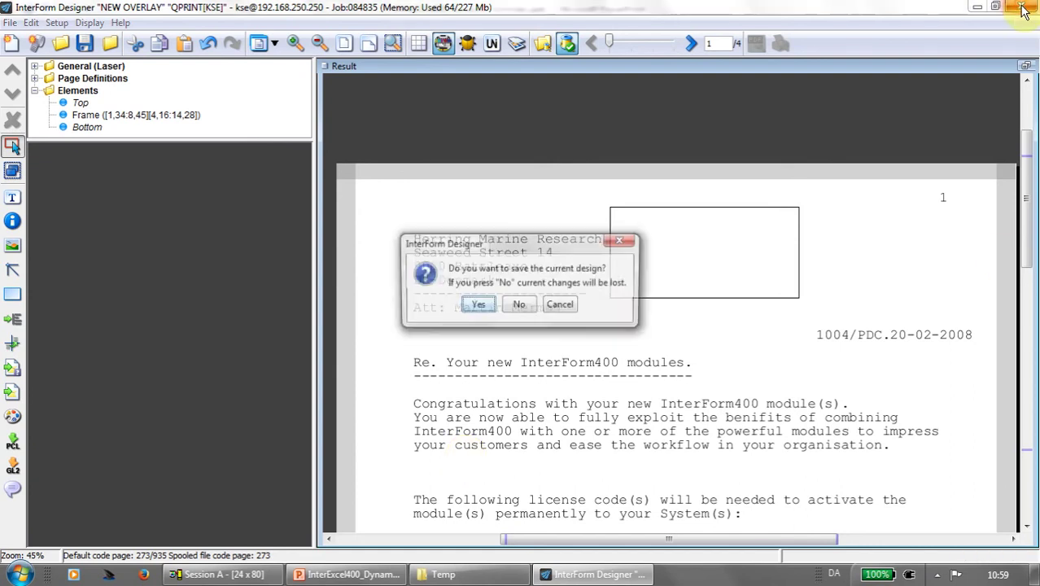
pyautogui.click(525, 309)
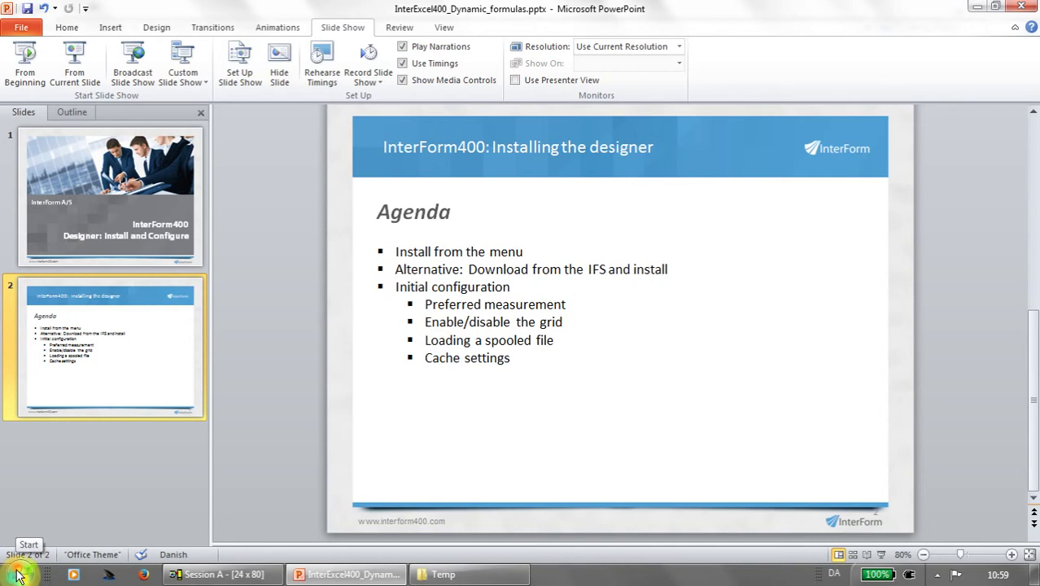
pyautogui.click(20, 575)
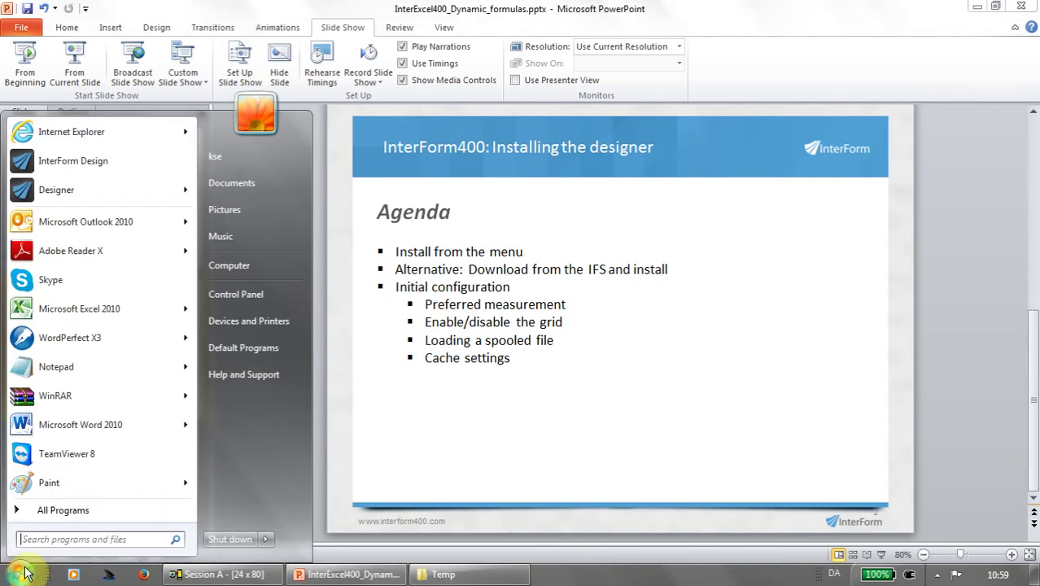
pyautogui.click(95, 163)
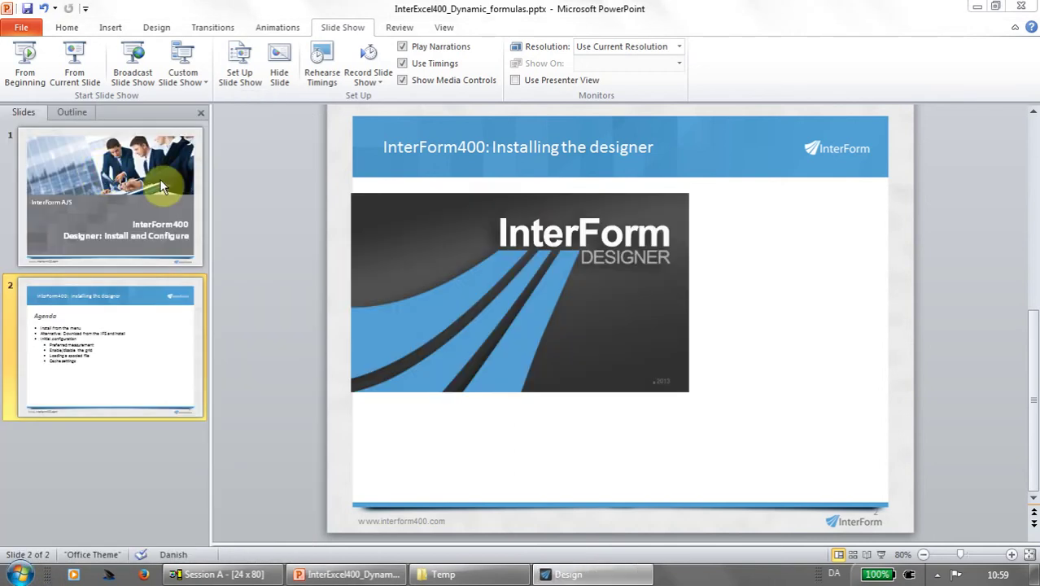
pyautogui.click(470, 218)
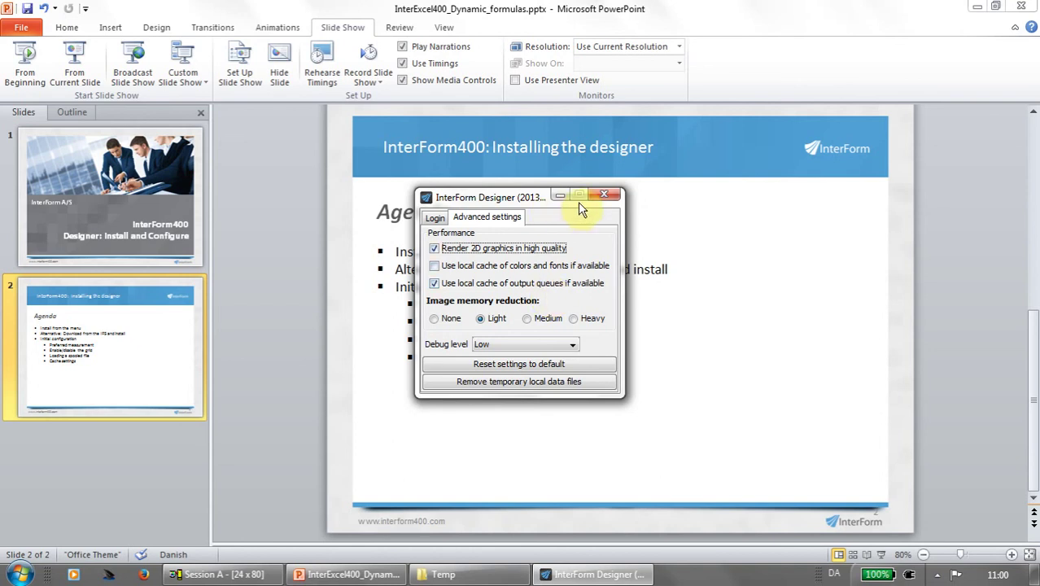
pyautogui.click(603, 194)
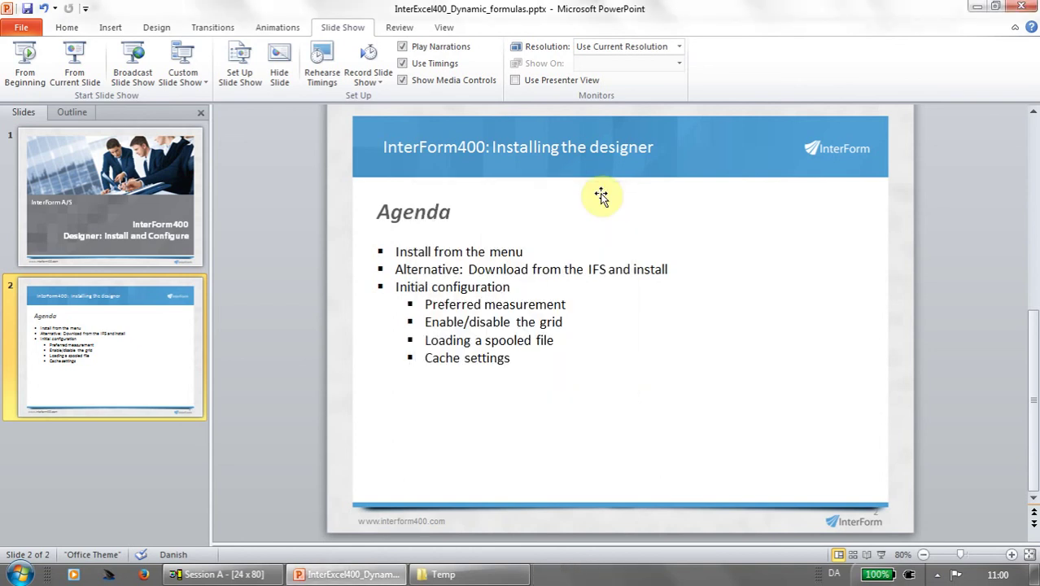